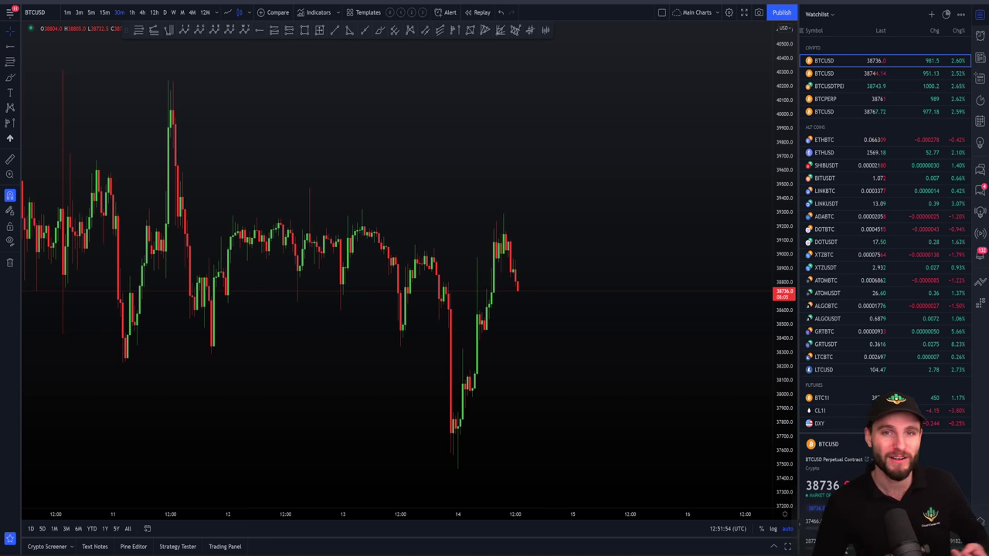
scroll(474, 262, up, 2)
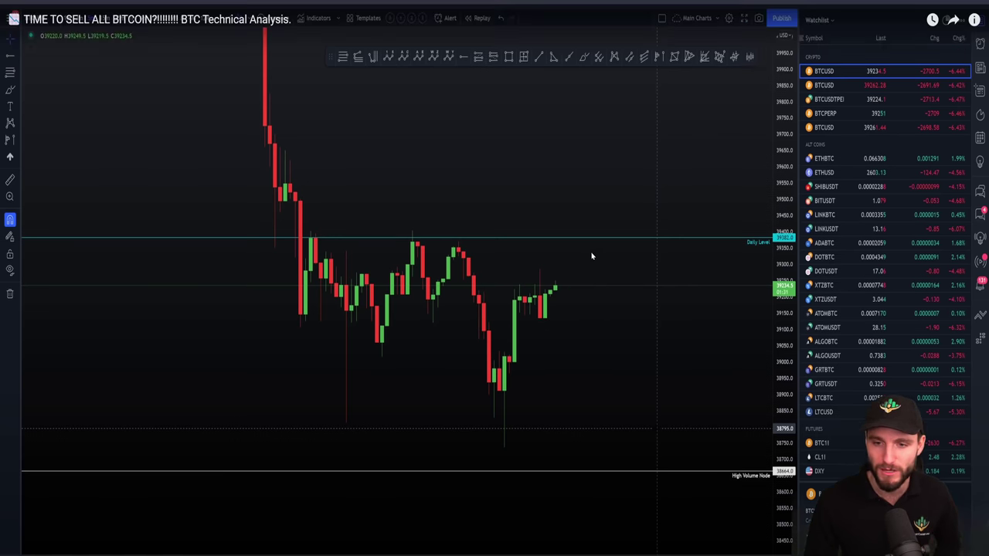
key(Escape)
key(f)
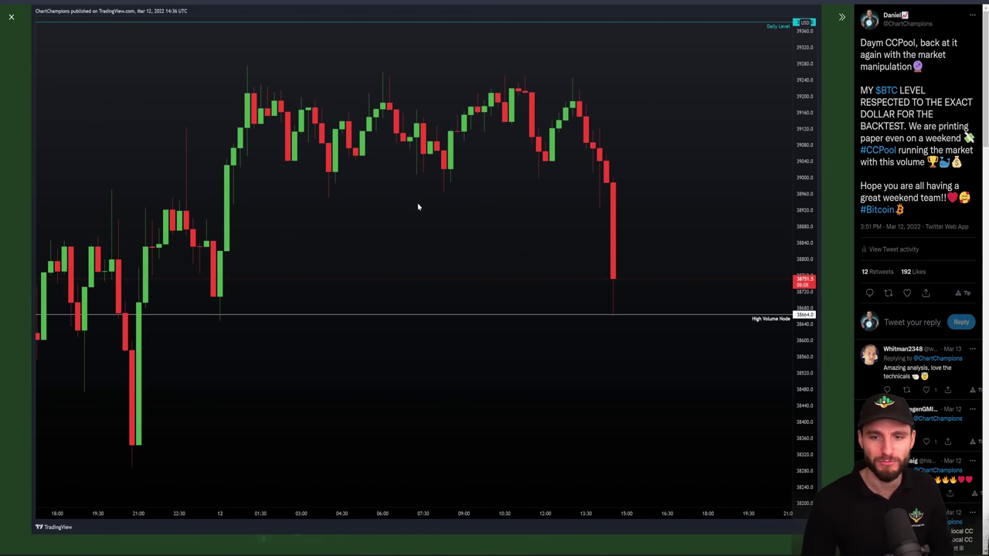
Step: Review the chart images attached to the Mar 12 tweet about the $BTC level and go to the profile's tweet feed
key(Right)
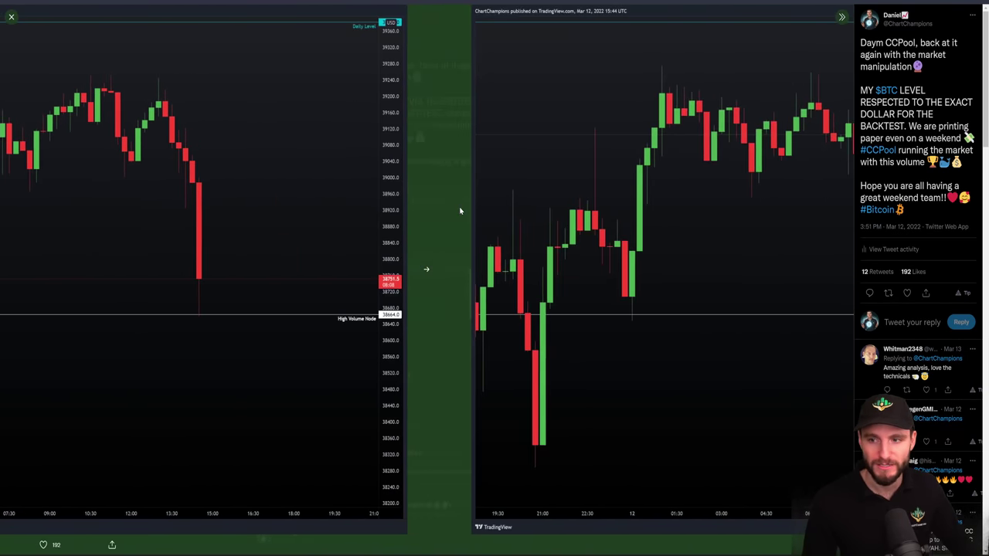
key(Escape)
click(442, 228)
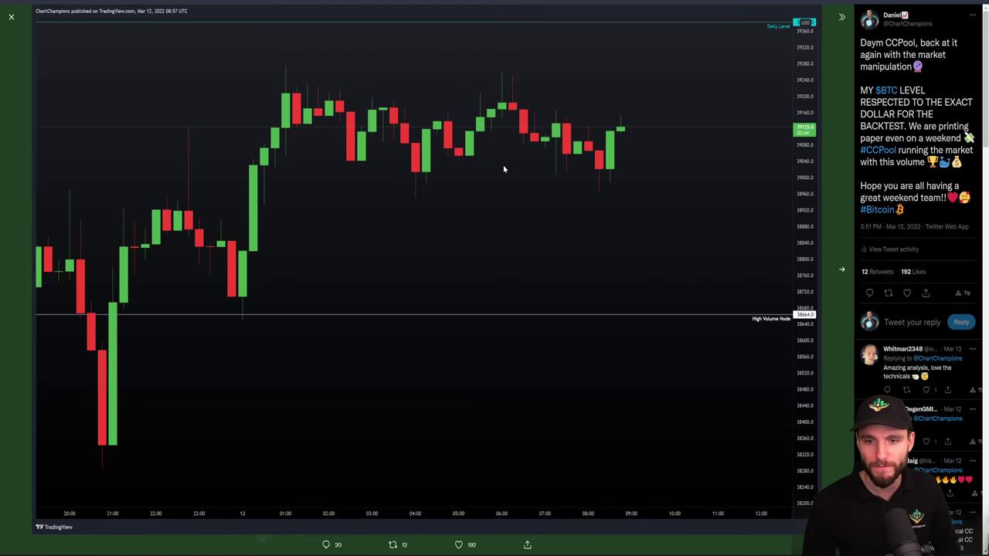
key(Right)
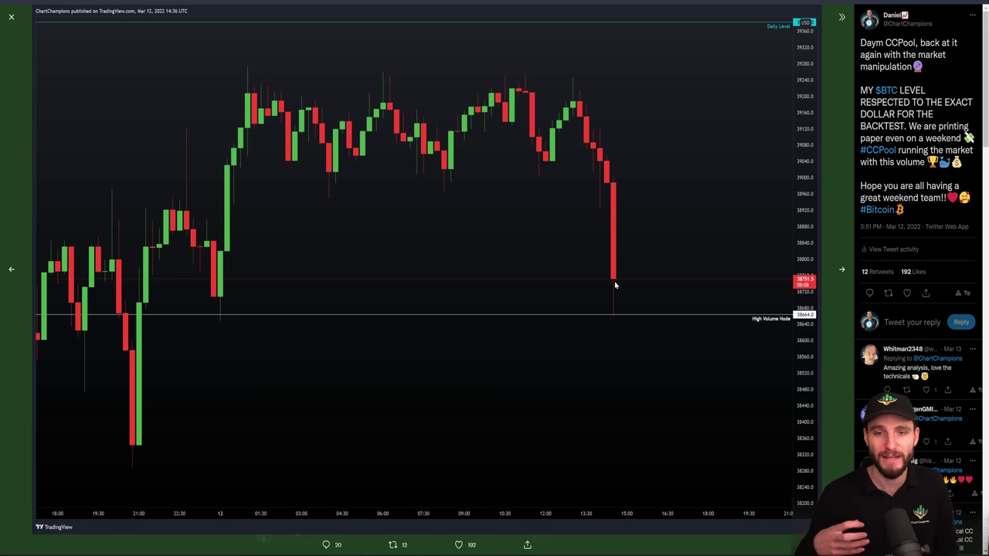
key(Right)
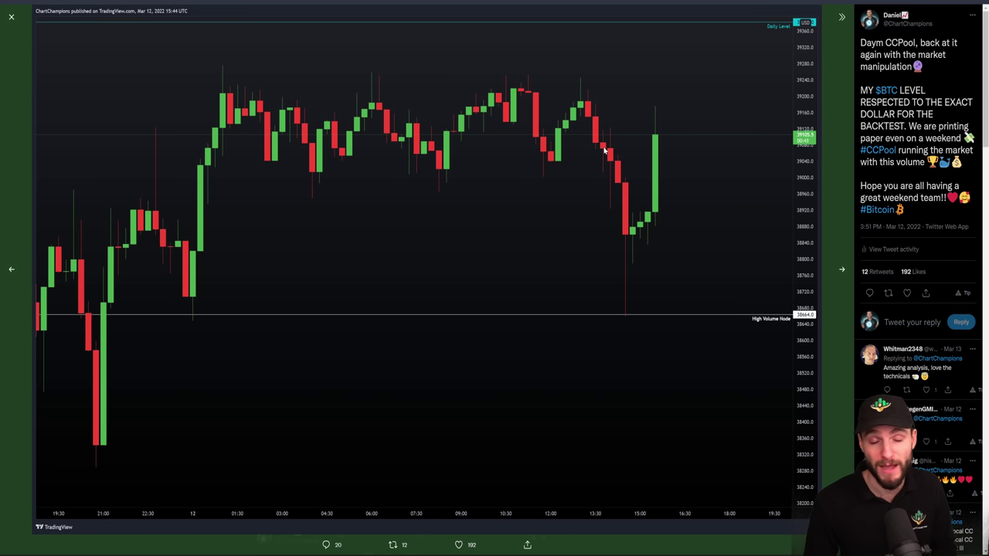
key(Right)
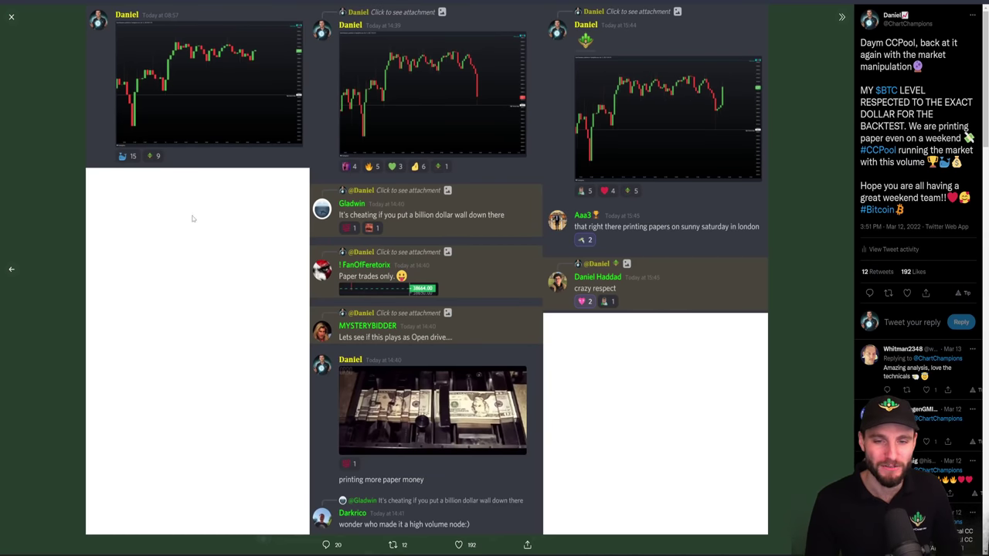
key(Left)
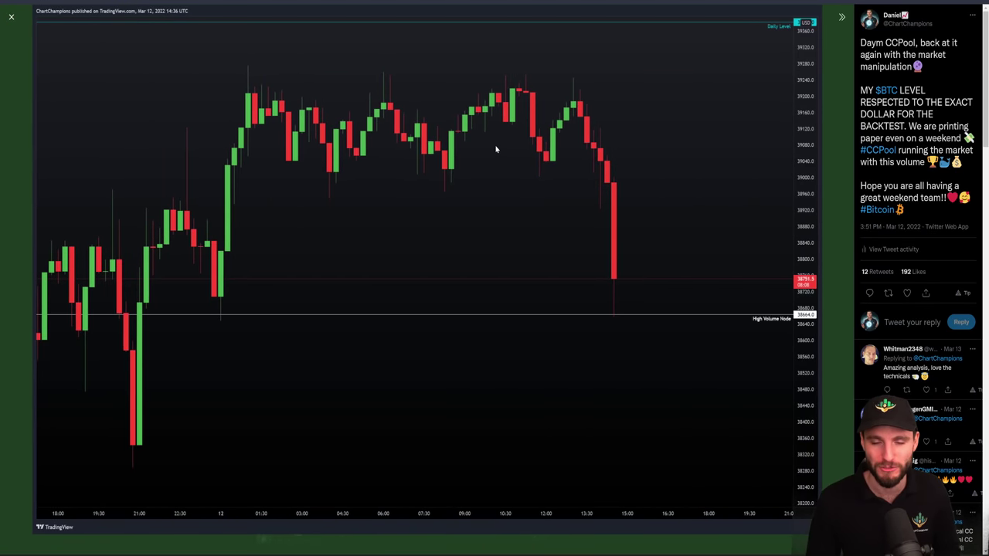
key(Escape)
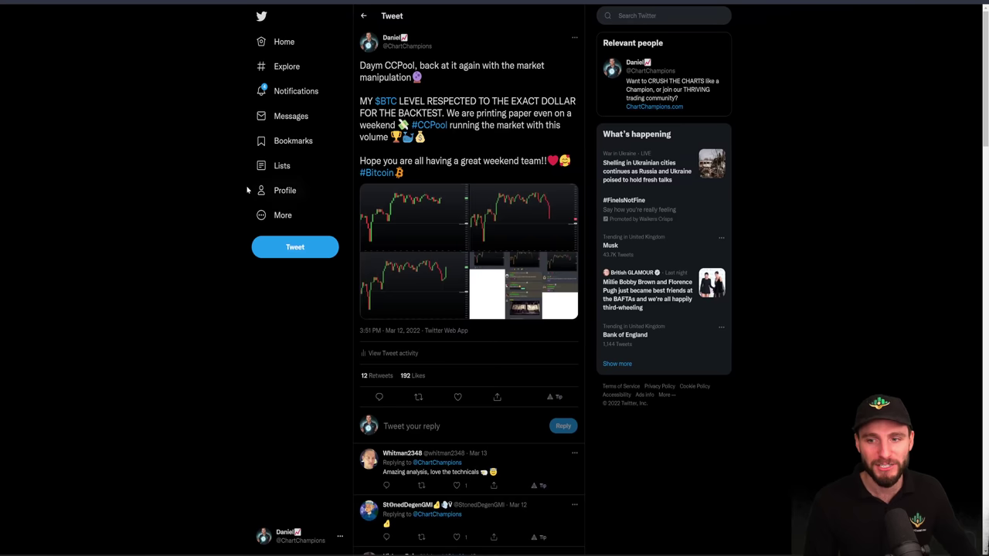
click(417, 208)
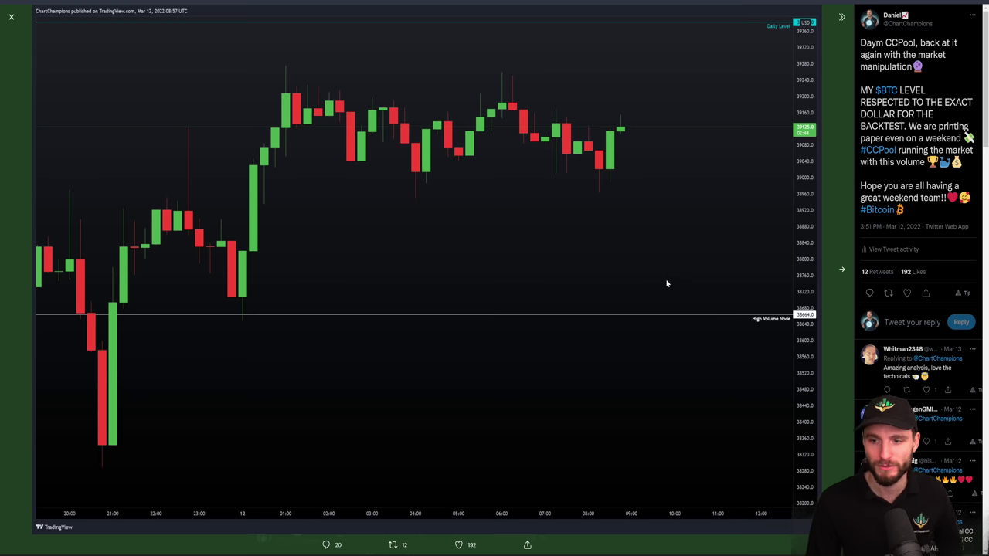
key(Right)
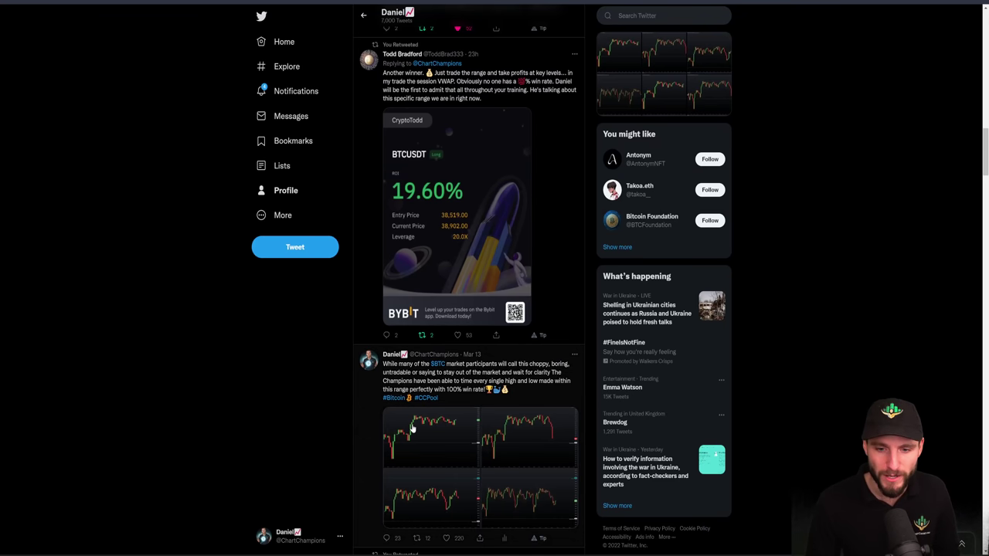
Step: View the images attached to the Mar 13 tweet about timing the $BTC range, through to the fourth chart
click(415, 425)
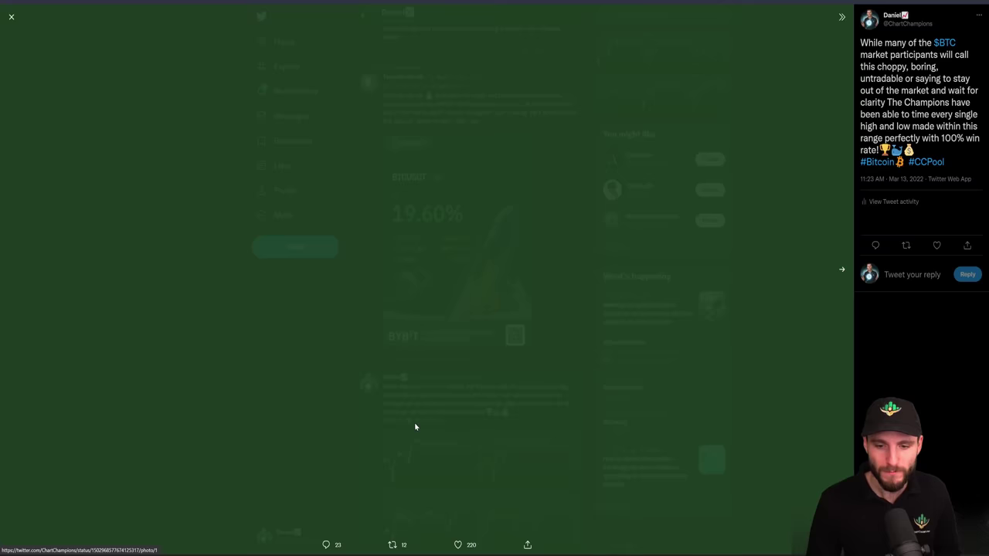
key(Right)
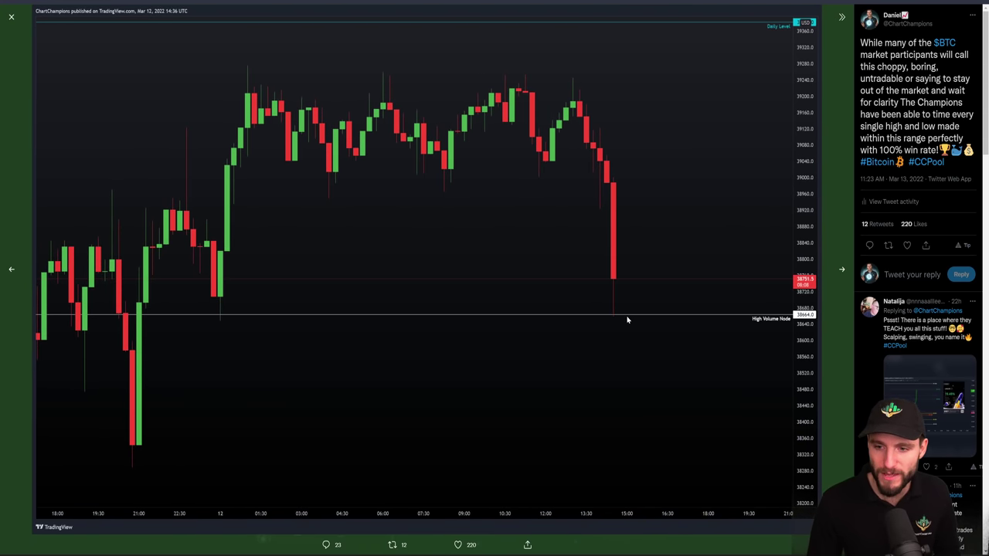
key(Right)
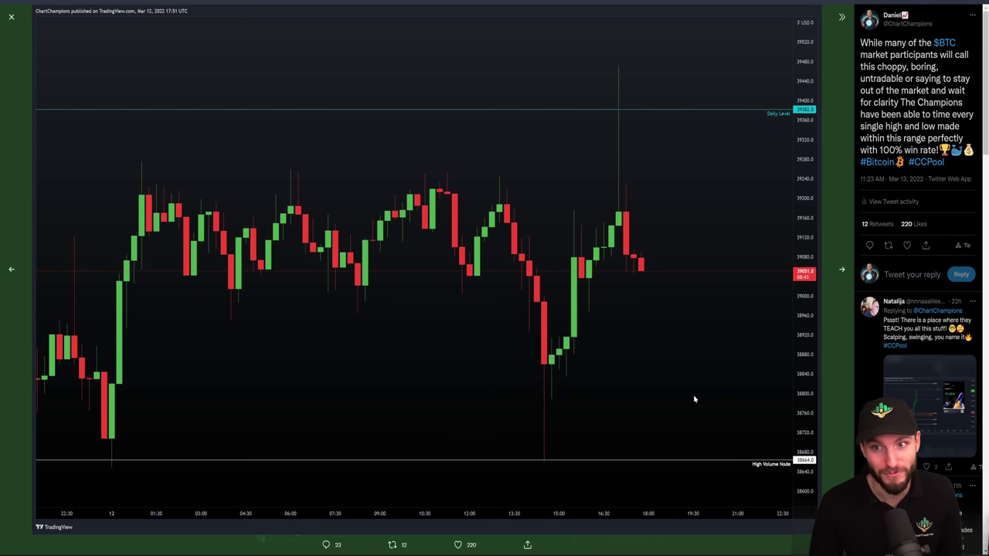
key(Right)
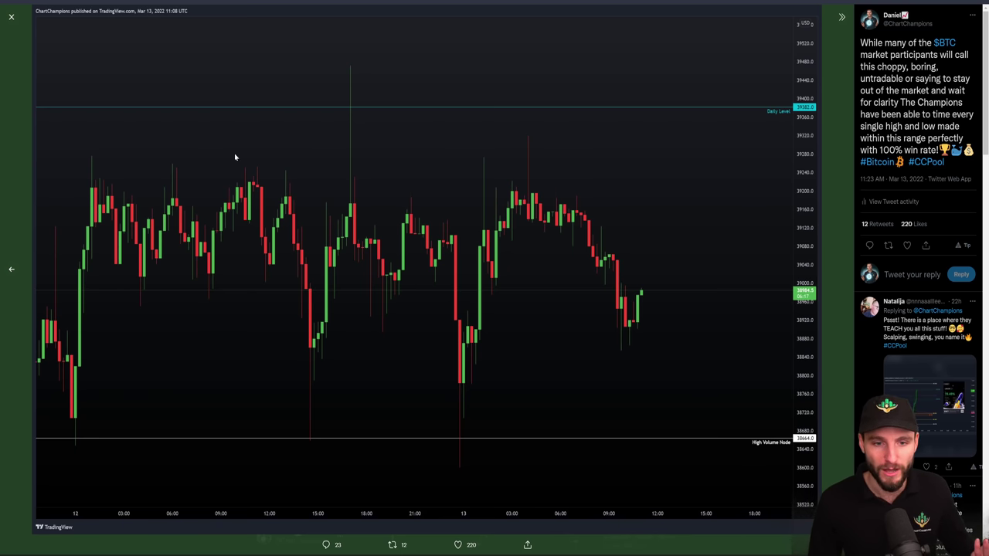
Step: Capture the chart area for screenshot markup and draw two red horizontal lines across the range highs
key(super+shift+5)
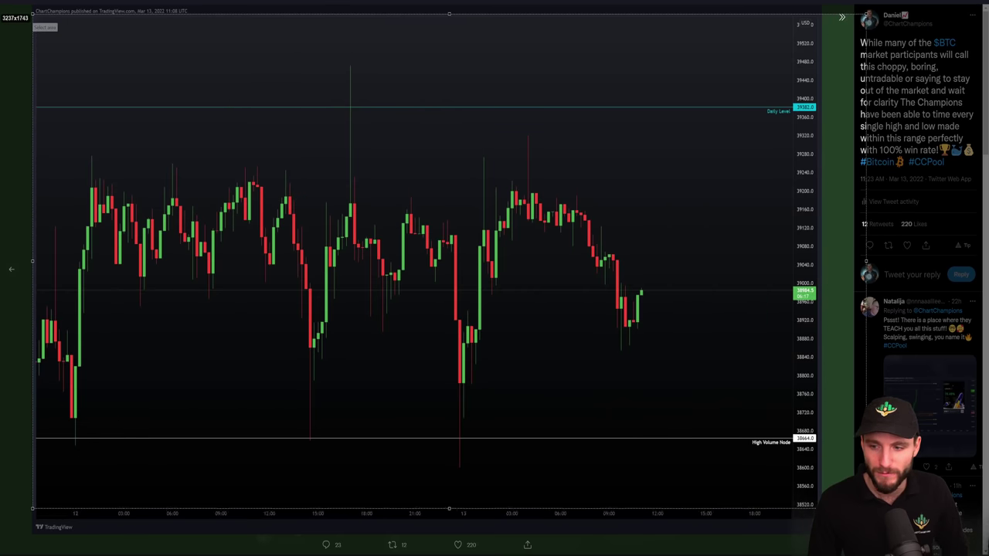
drag(865, 510, 831, 508)
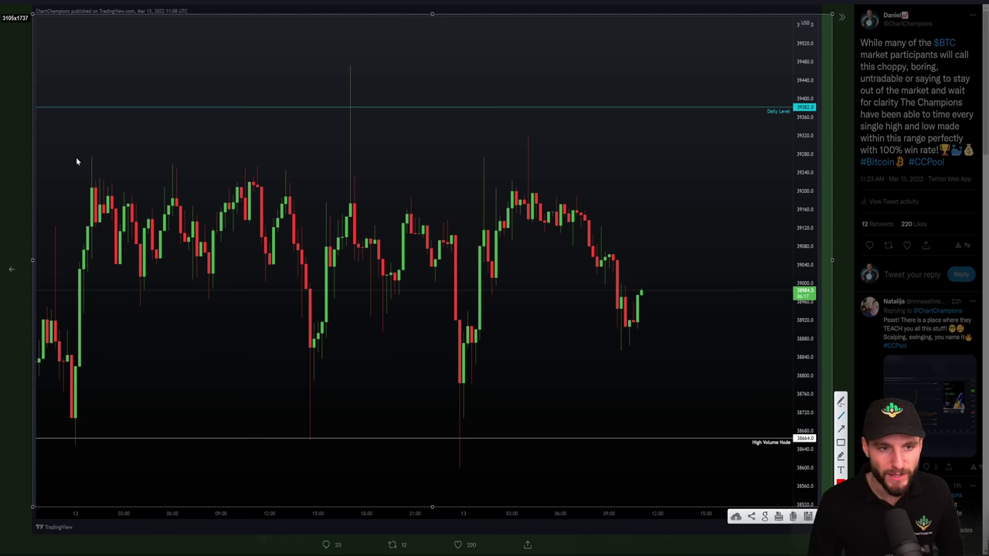
mouse_move(77, 160)
mouse_down()
mouse_move(168, 173)
mouse_move(638, 181)
mouse_move(746, 159)
mouse_up()
mouse_move(72, 182)
mouse_down()
mouse_move(696, 178)
mouse_move(759, 193)
mouse_move(754, 183)
mouse_up()
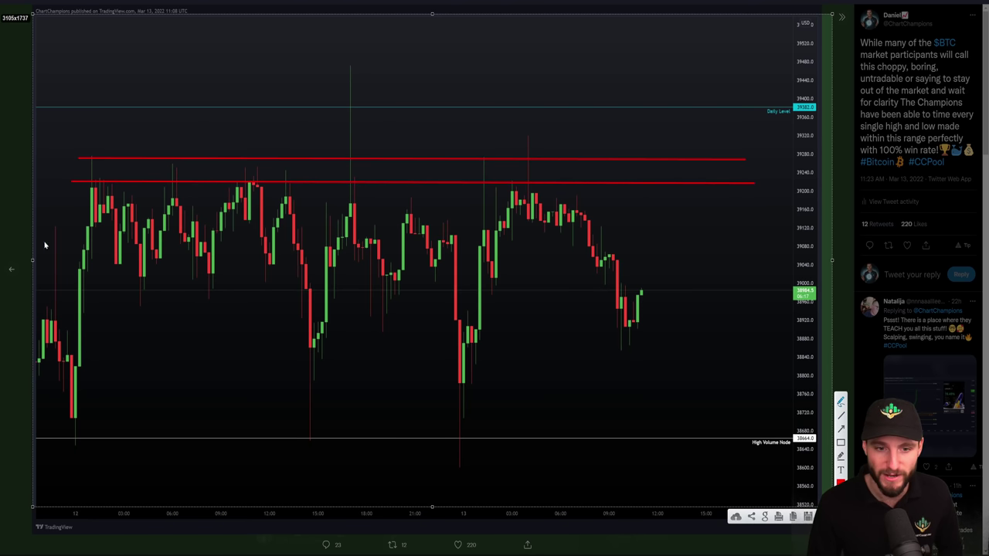
Step: Trace the price swings and a line under the range lows freehand in red, and discard the screenshot markup
mouse_move(69, 287)
mouse_down()
mouse_move(108, 176)
mouse_move(142, 280)
mouse_move(189, 199)
mouse_move(227, 215)
mouse_move(248, 249)
mouse_move(276, 185)
mouse_move(301, 253)
mouse_move(311, 445)
mouse_up()
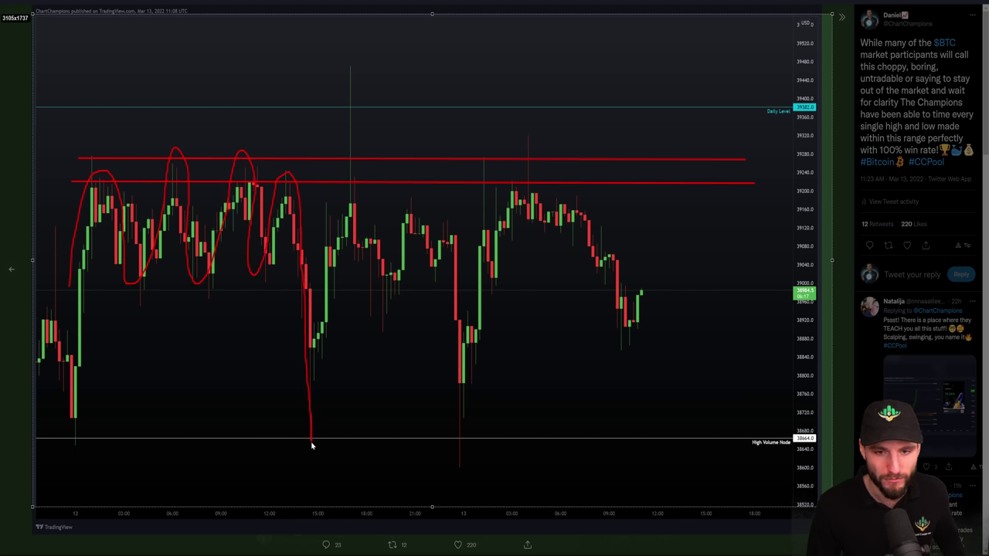
mouse_move(80, 275)
mouse_down()
mouse_move(338, 301)
mouse_move(692, 288)
mouse_up()
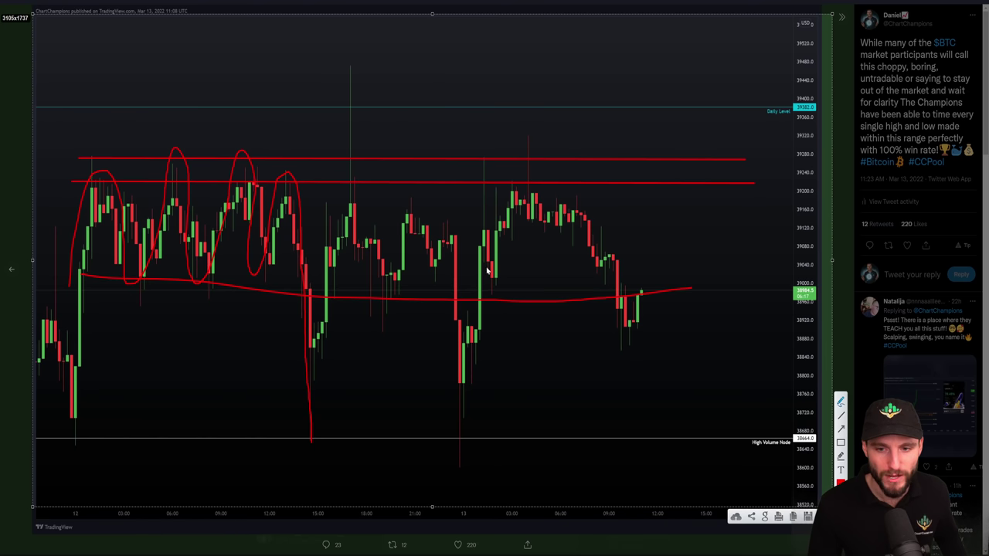
key(Escape)
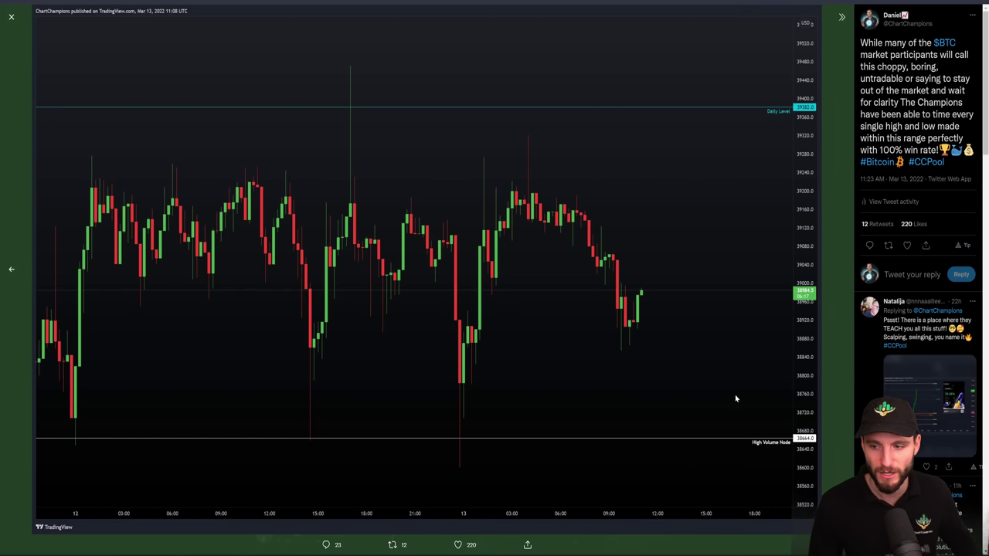
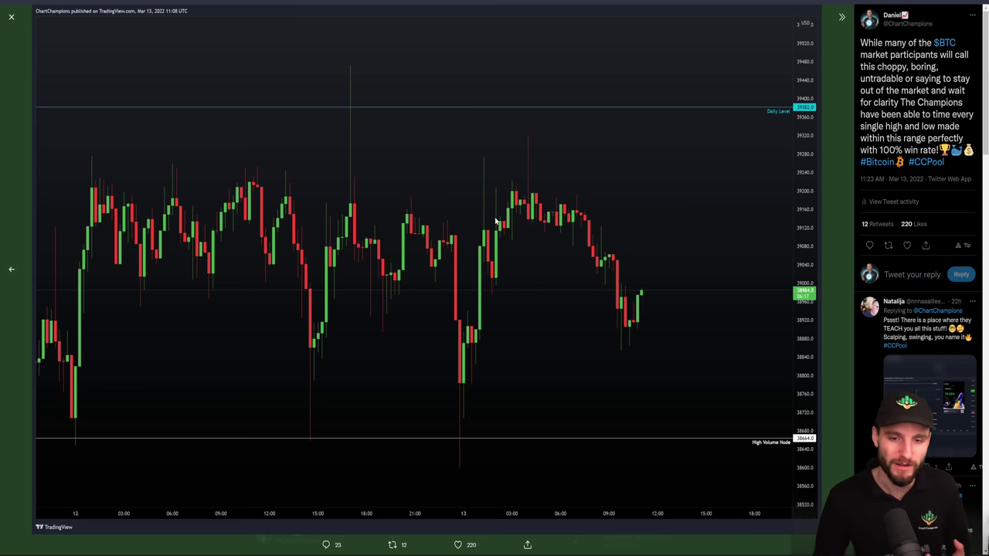
Step: Close the image viewer and reopen the fourth chart of the Mar 13 tweet to examine the High Volume Node reaction
click(12, 18)
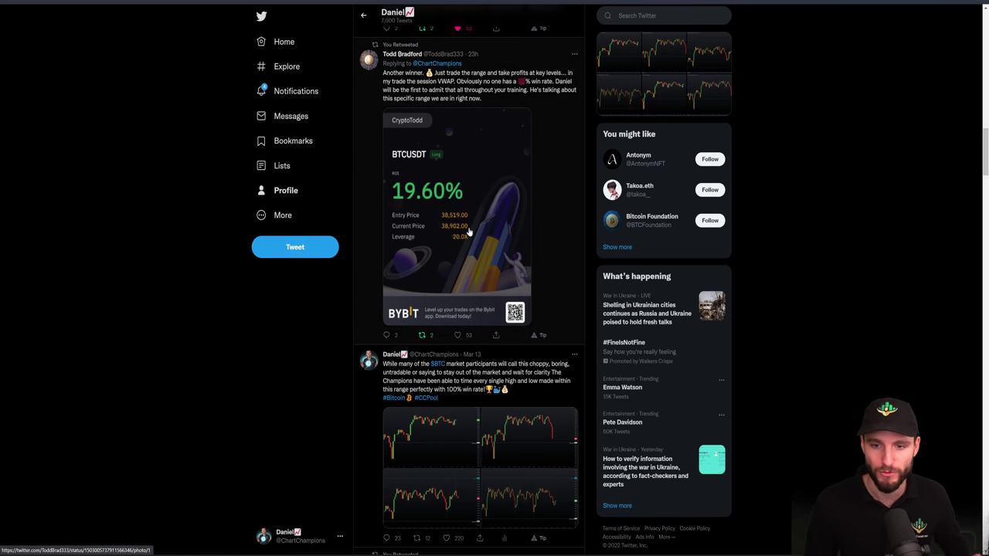
click(567, 489)
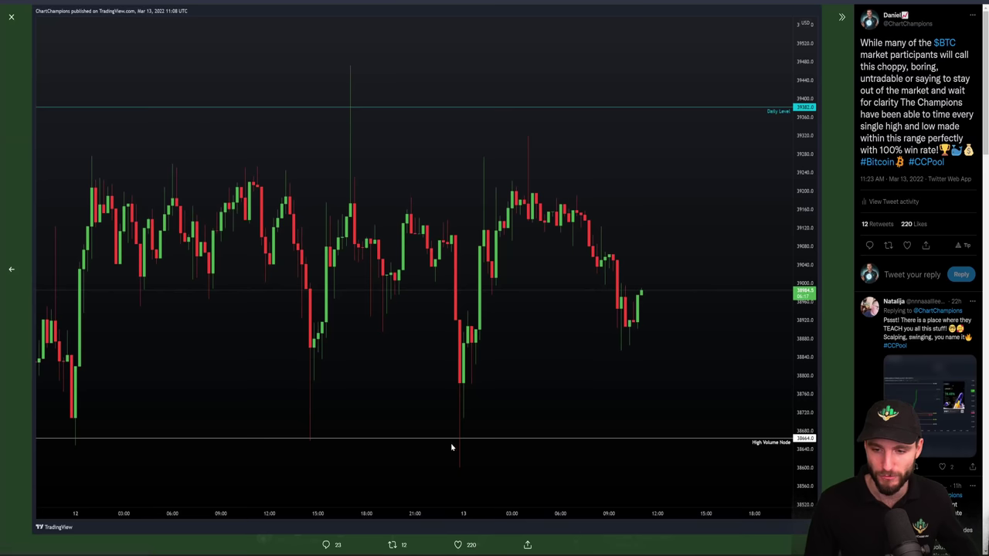
key(Escape)
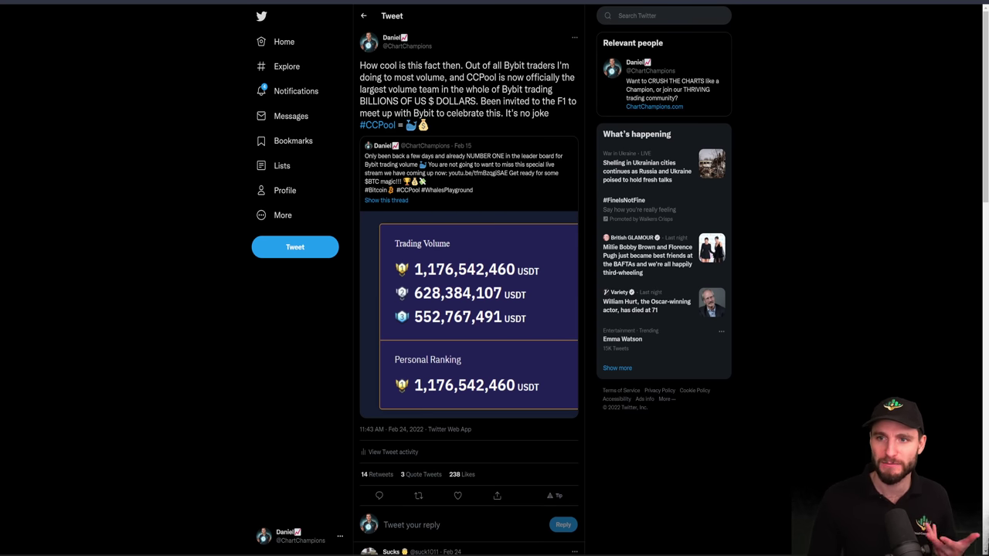
Step: Switch to the BTCUSD chart in TradingView and draw a Fibonacci retracement from the 11 March high at 40239.5 to the 14 March low
key(ctrl+Tab)
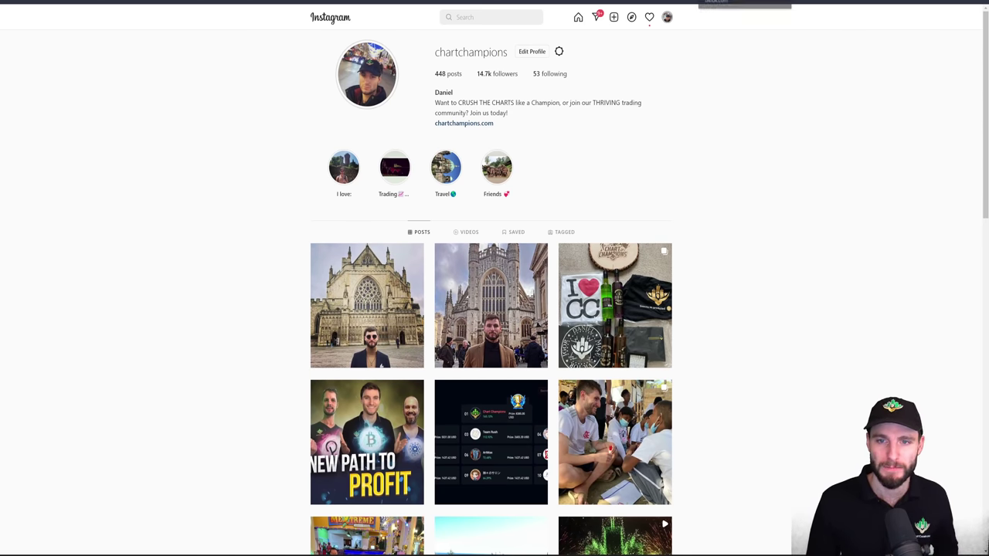
key(ctrl+Tab)
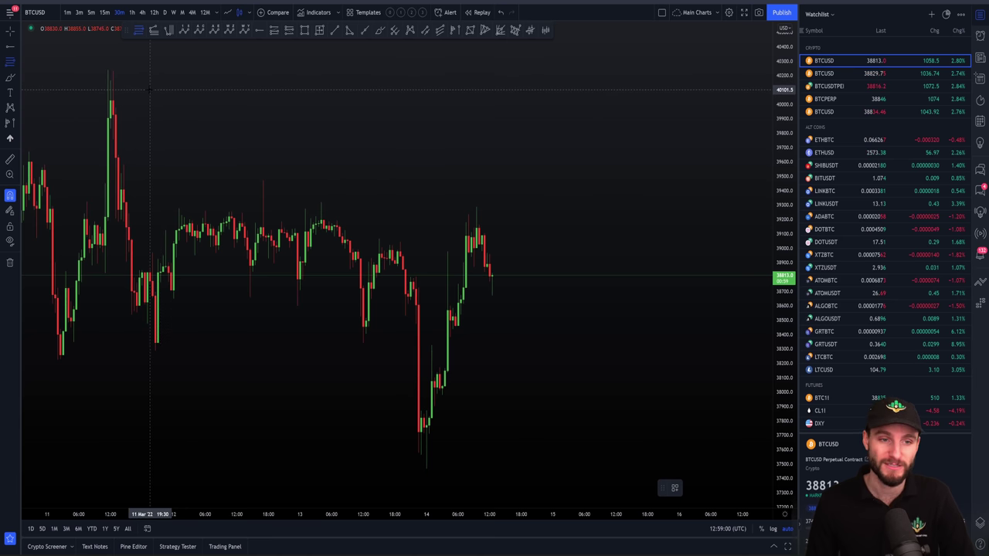
click(109, 71)
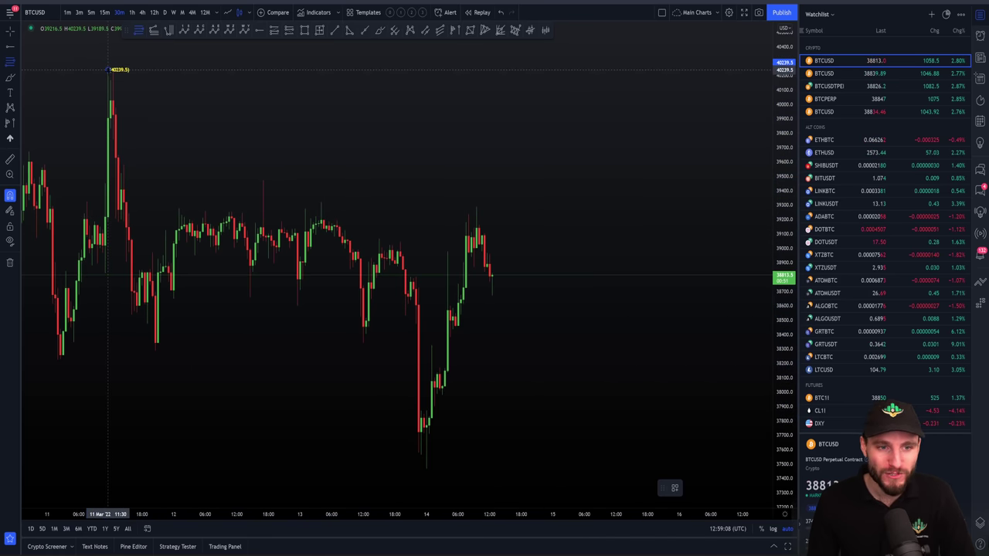
click(528, 469)
click(525, 464)
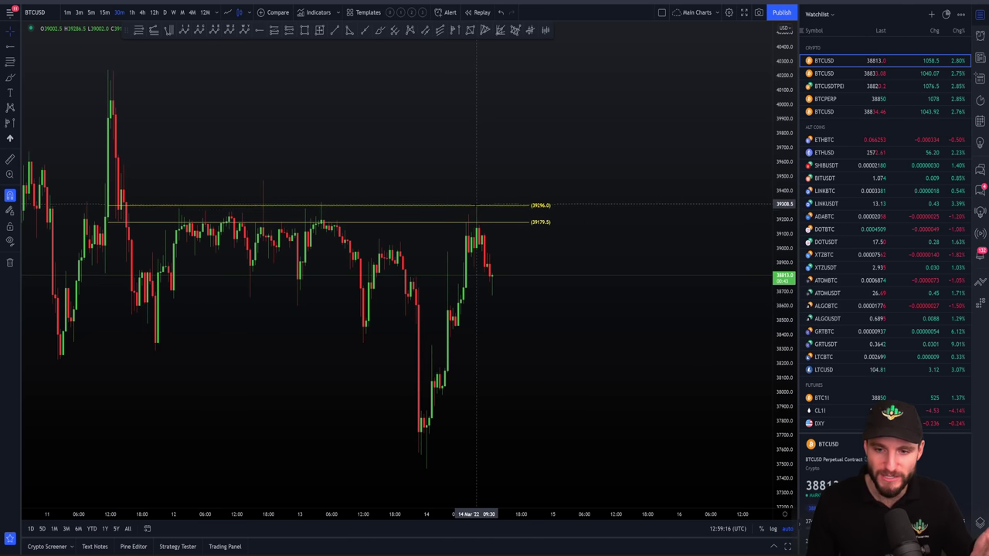
Step: Show the BTCUSD chart with the volume profile indicator template and return to the plain chart template
click(411, 13)
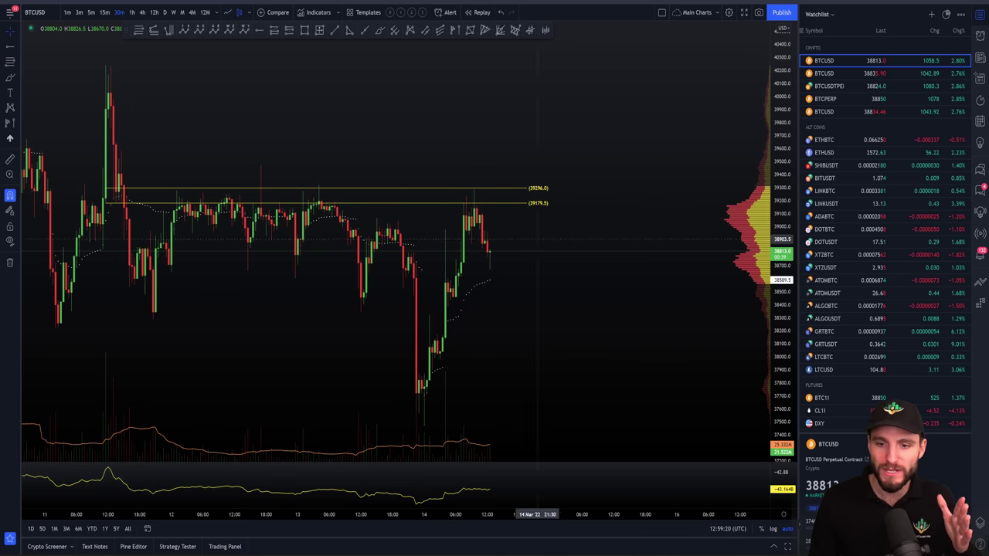
click(390, 12)
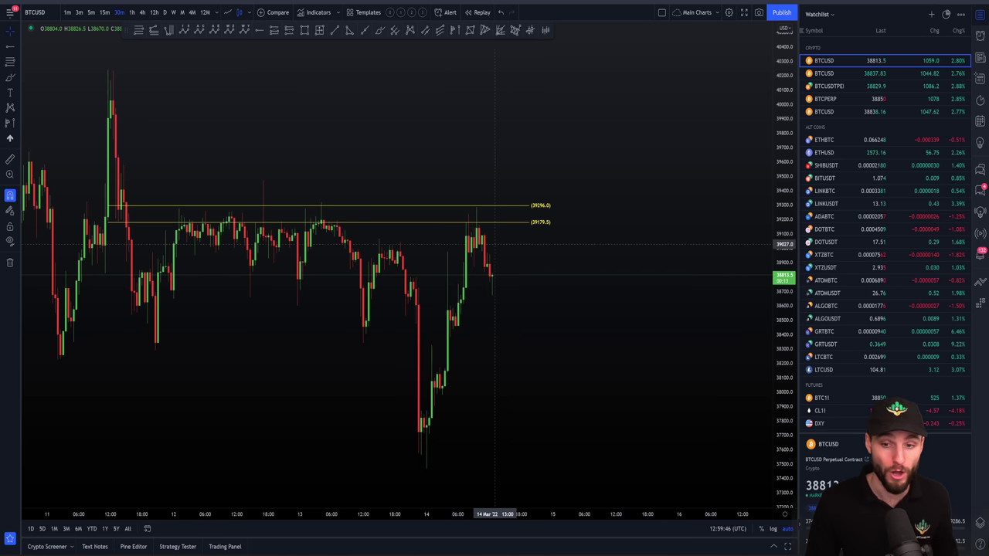
Step: Examine the latest price action at the retracement levels on the 5-minute timeframe and return to the 30-minute timeframe
click(92, 12)
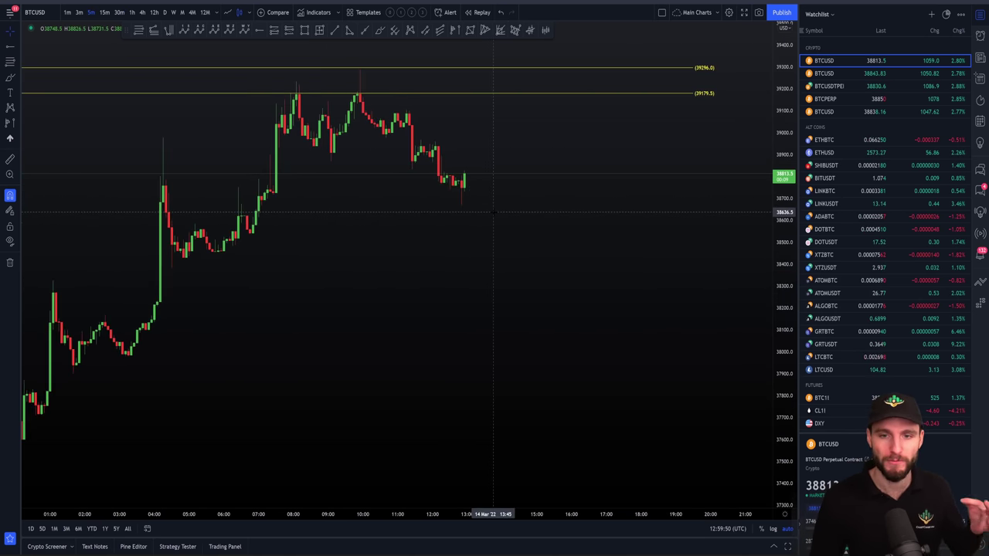
scroll(493, 210, up, 3)
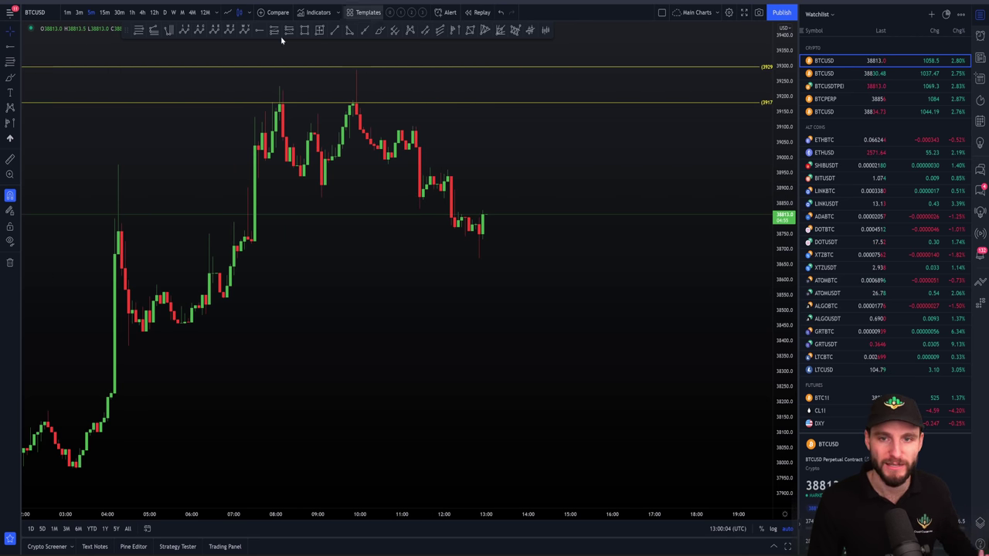
click(119, 12)
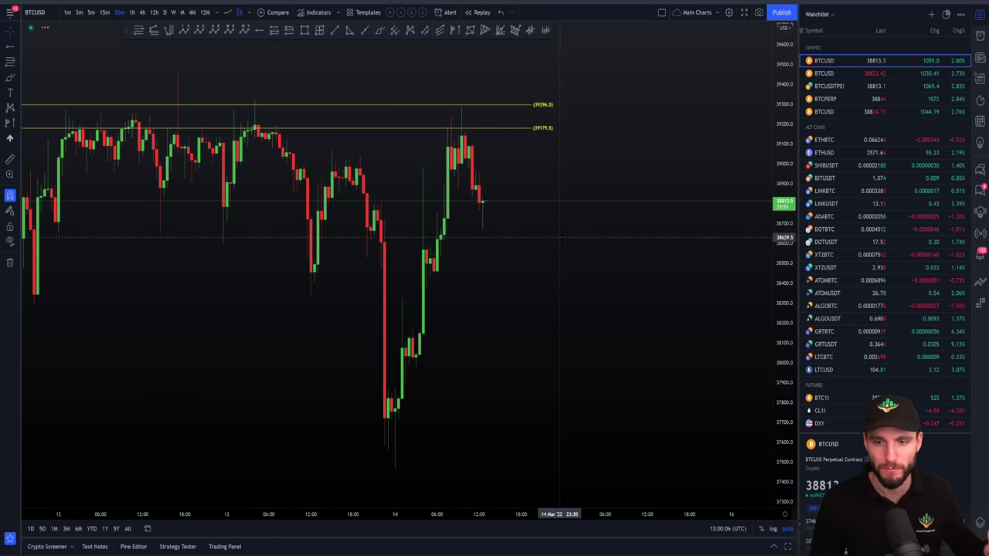
scroll(572, 255, down, 3)
scroll(630, 309, up, 3)
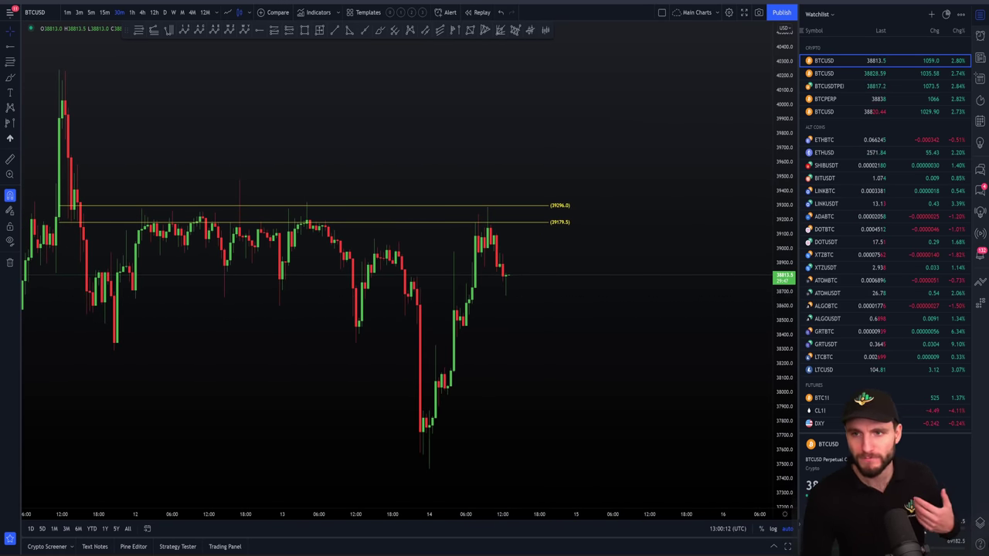
Step: Switch to Discord and examine the BTCUSD chart posted in general-chat and the chart in the earlier message it replies to
key(alt+Tab)
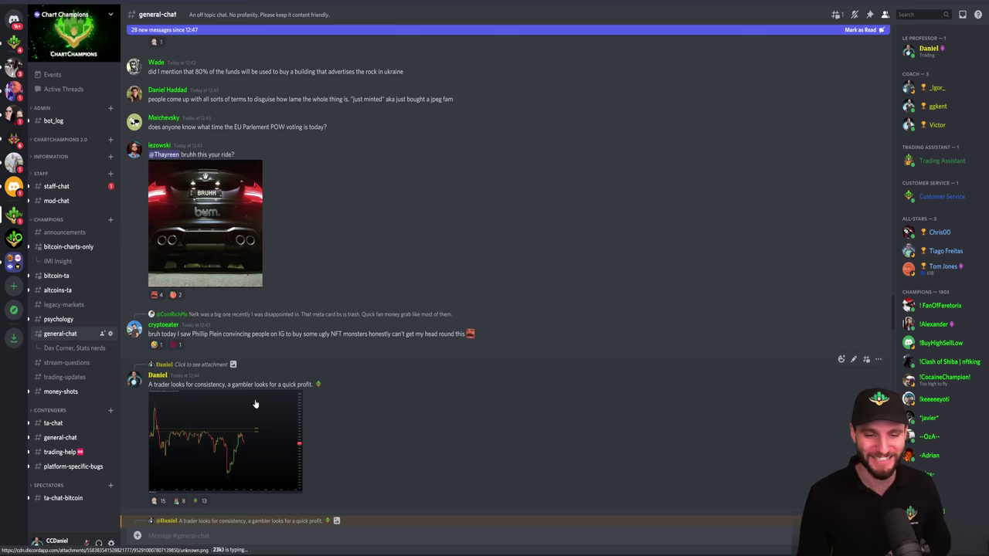
click(261, 421)
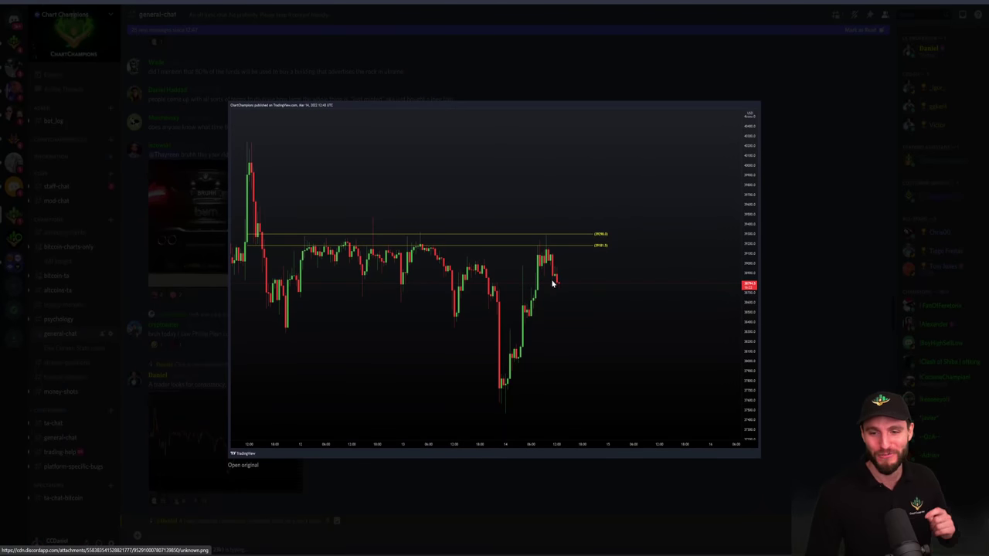
click(539, 484)
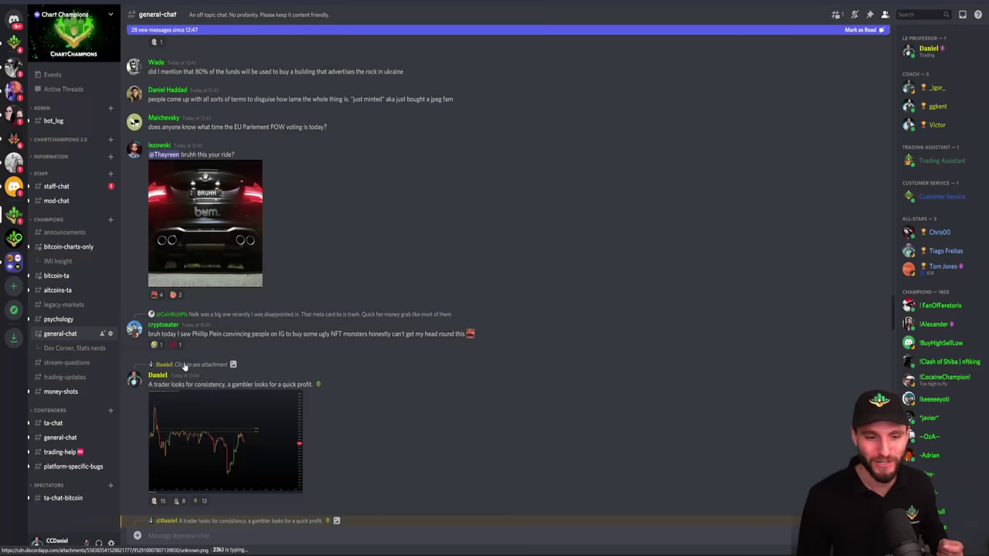
click(194, 364)
click(277, 295)
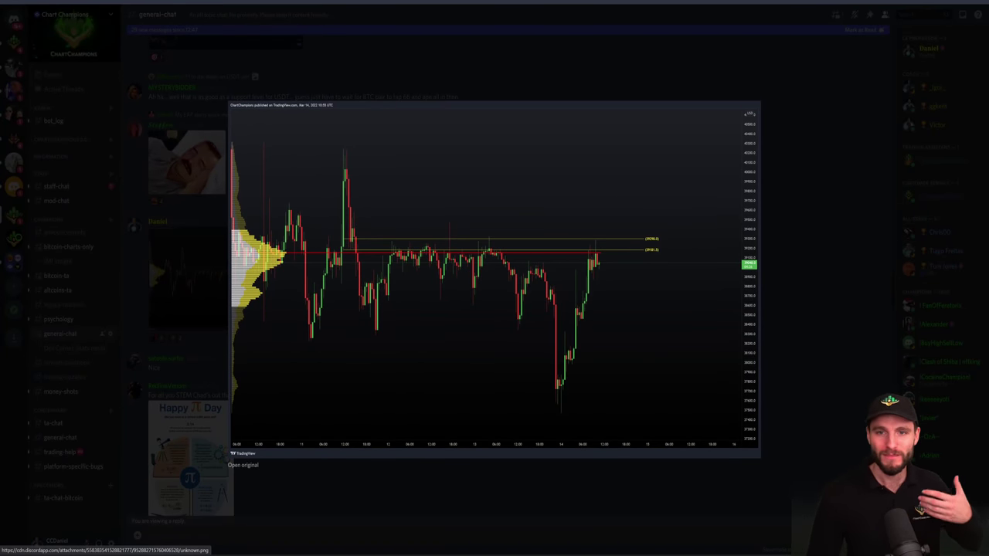
Step: Switch to Twitter to view the Mar 12 High Volume Node chart and return to the BTCUSD chart in TradingView
key(alt+Tab)
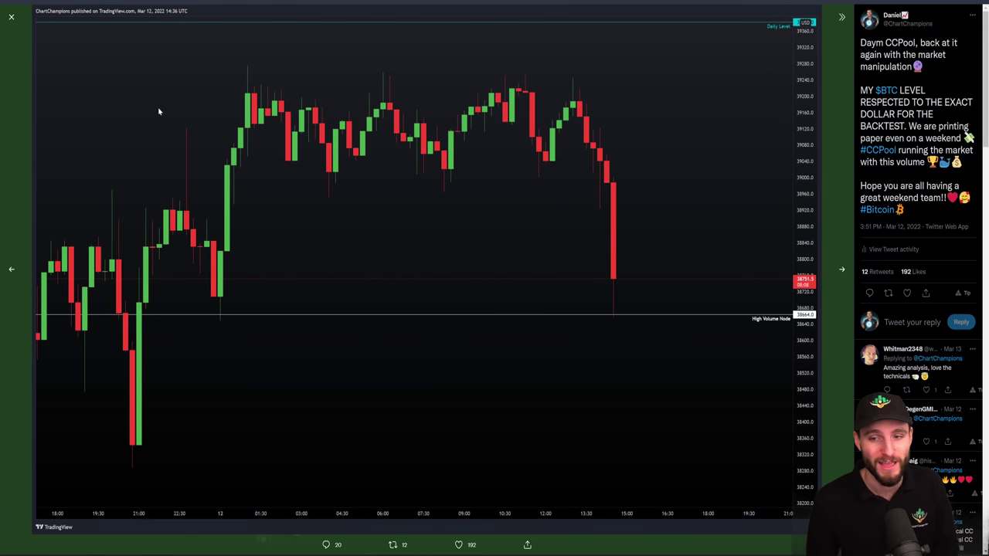
key(Right)
key(Right)
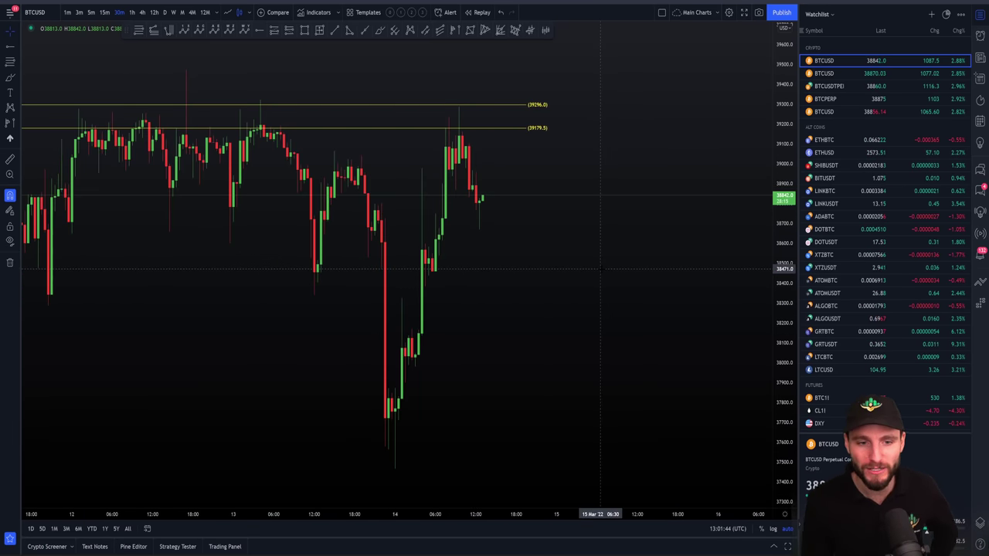
Step: Examine the 30-minute BTCUSD price action from the 11 March high to the latest candles around the 39179.5 and 39296.0 levels
drag(603, 276, 566, 263)
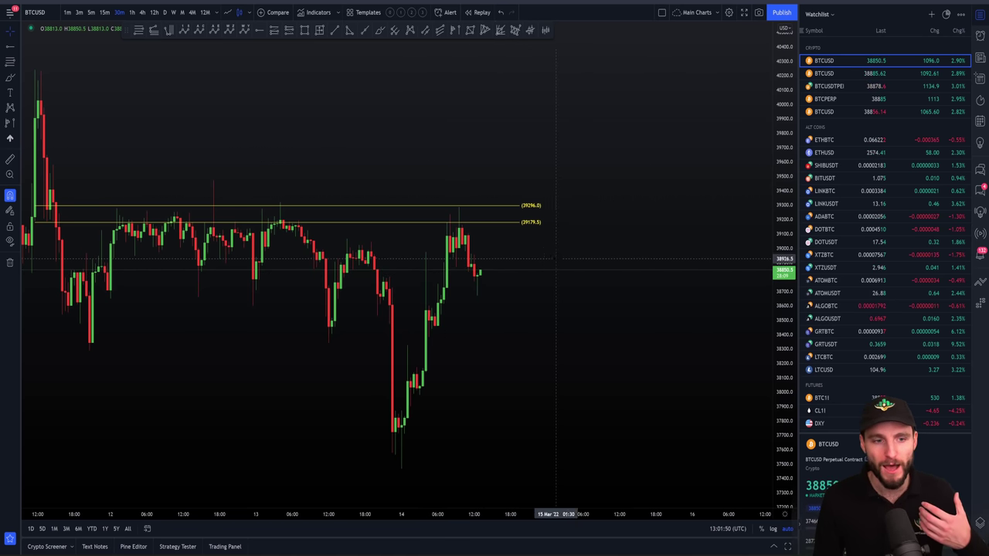
scroll(498, 234, up, 2)
scroll(507, 280, up, 2)
scroll(506, 279, down, 2)
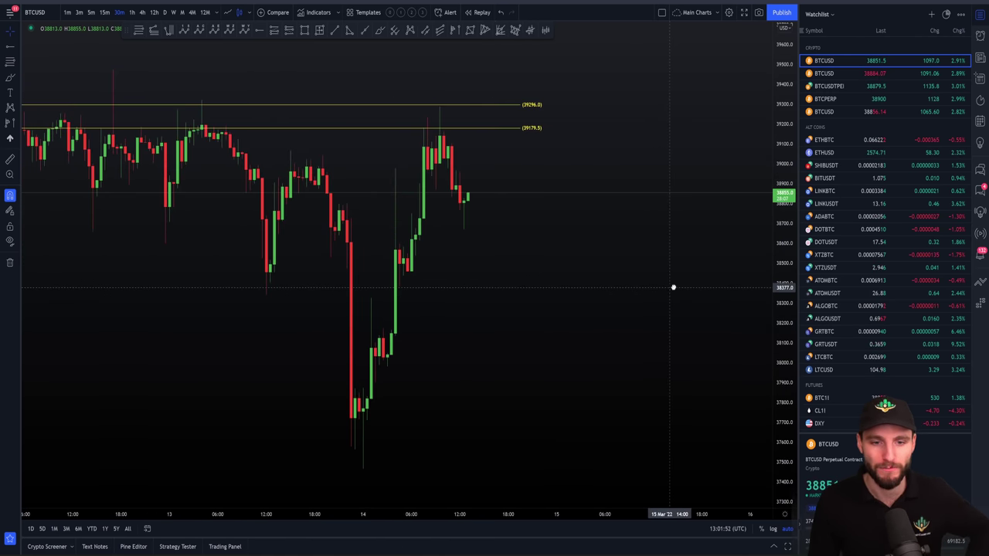
scroll(673, 287, down, 2)
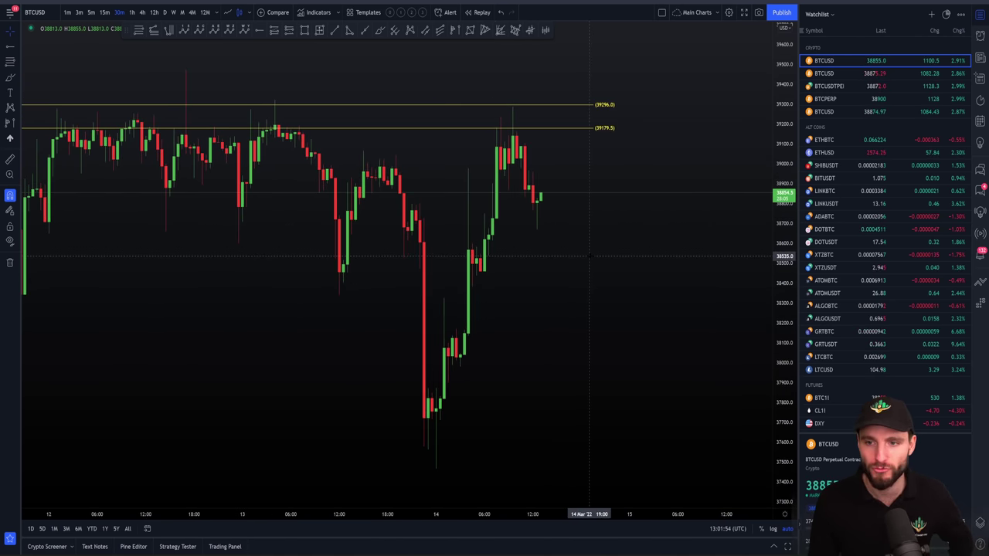
scroll(656, 331, down, 3)
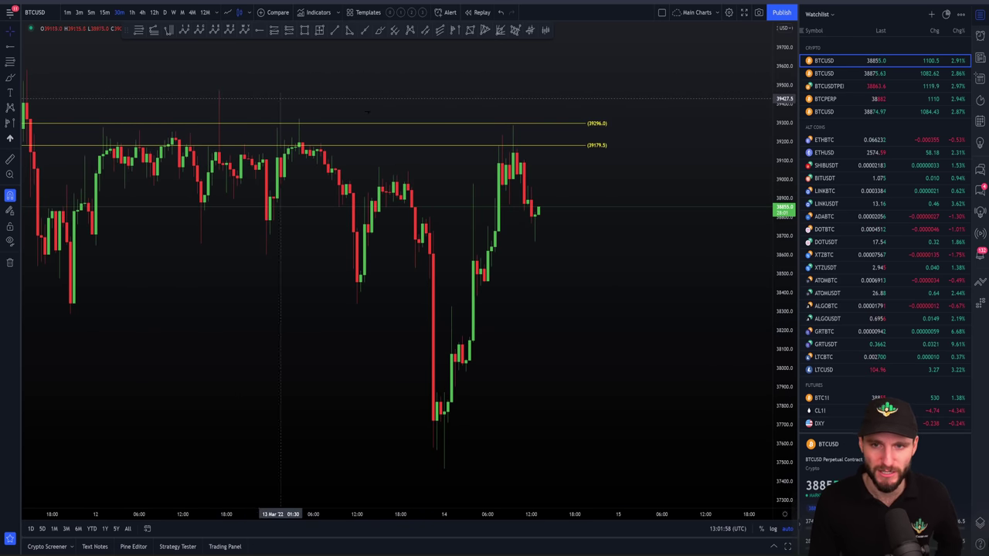
scroll(644, 305, down, 3)
scroll(645, 304, right, 2)
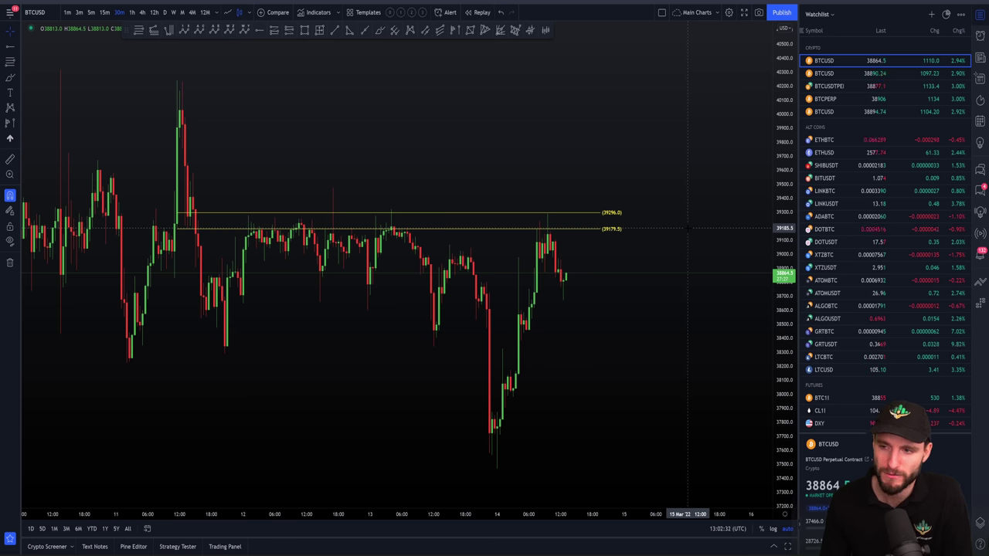
scroll(459, 329, up, 3)
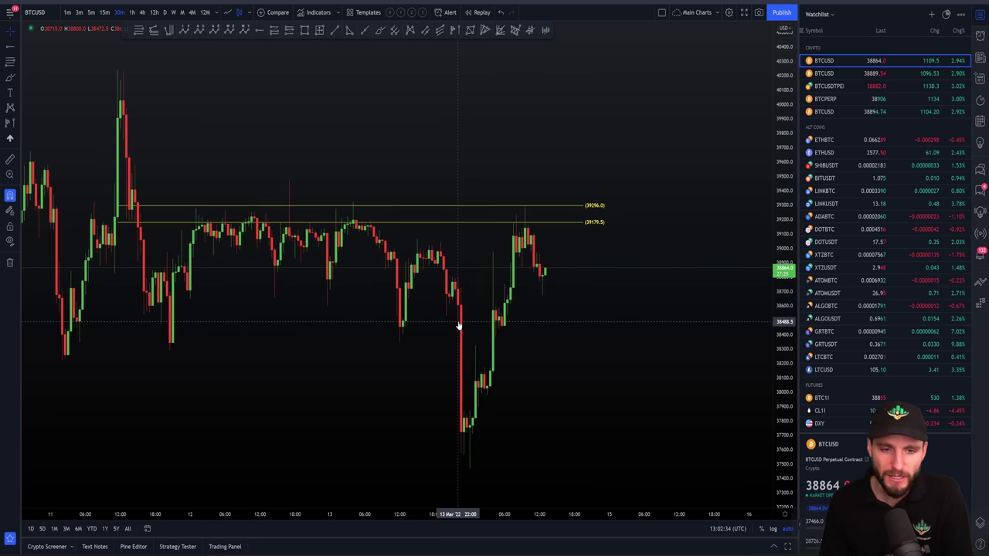
scroll(464, 332, up, 2)
scroll(553, 348, up, 2)
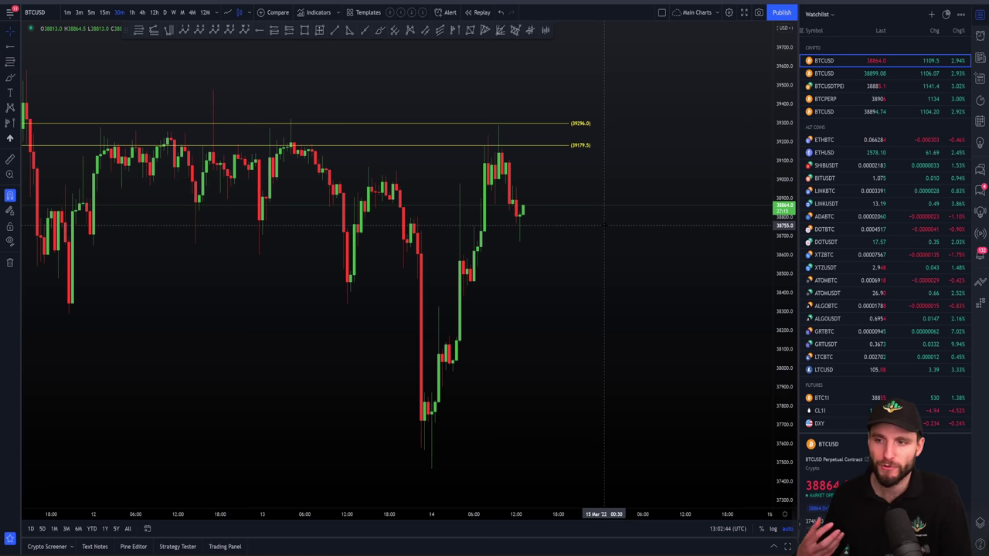
scroll(604, 226, down, 2)
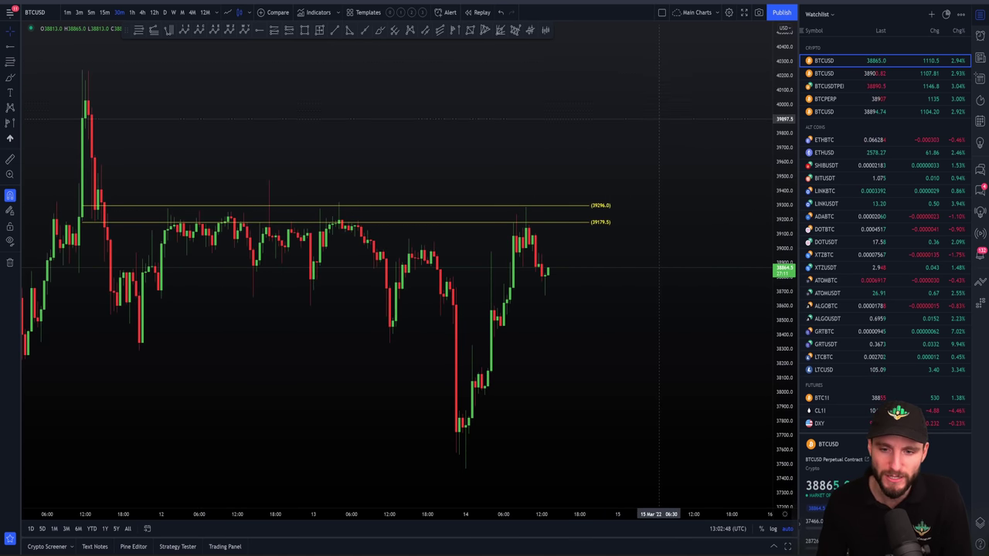
scroll(609, 302, down, 3)
scroll(609, 302, up, 2)
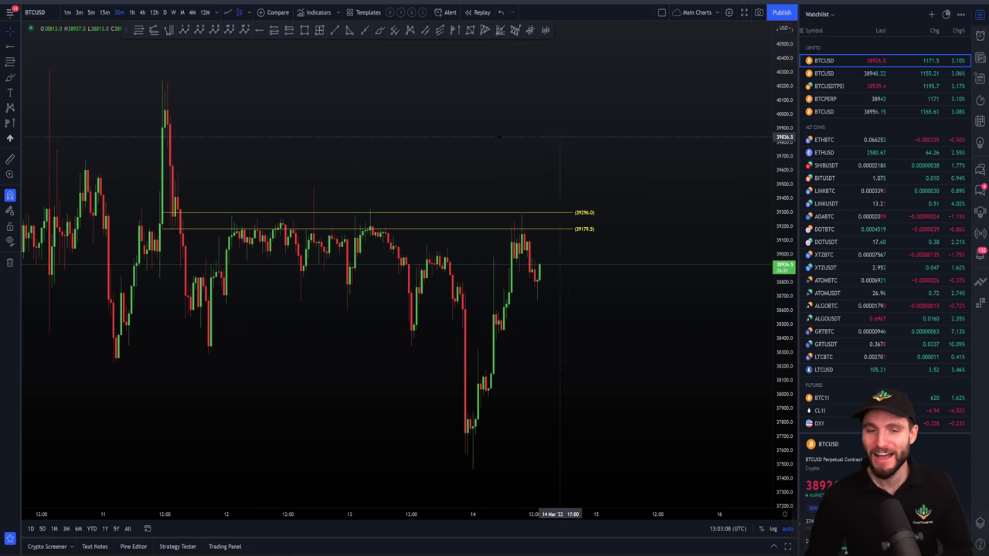
drag(593, 183, 559, 139)
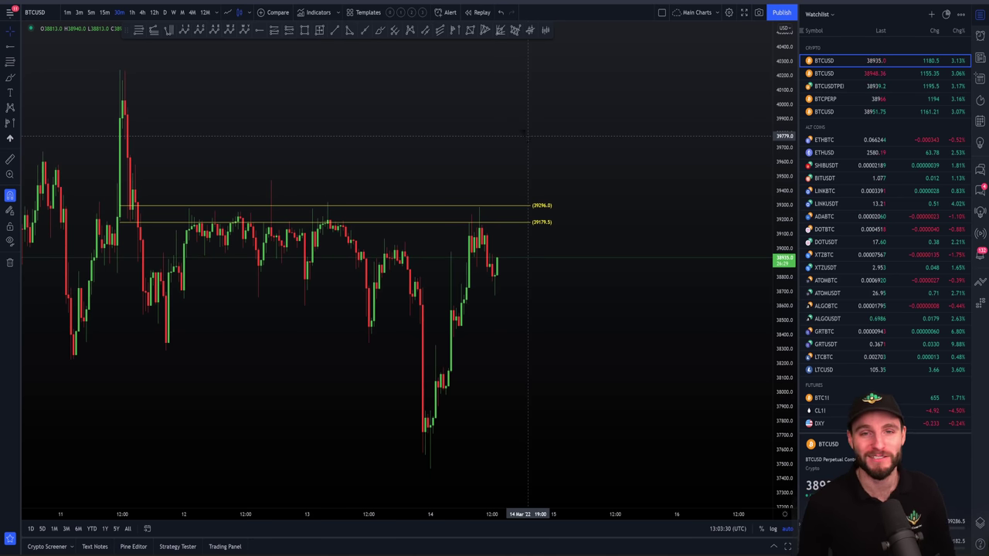
drag(368, 137, 344, 124)
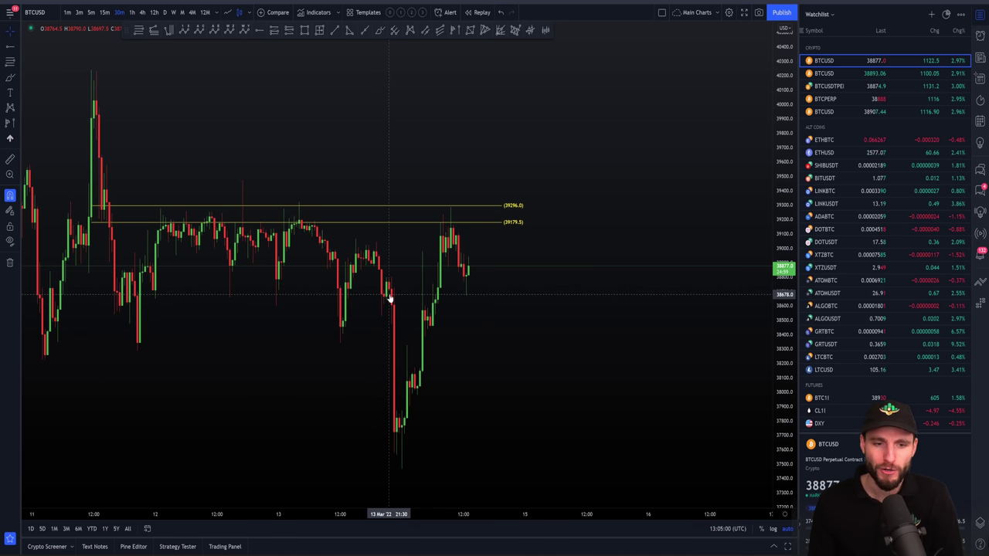
scroll(390, 294, up, 3)
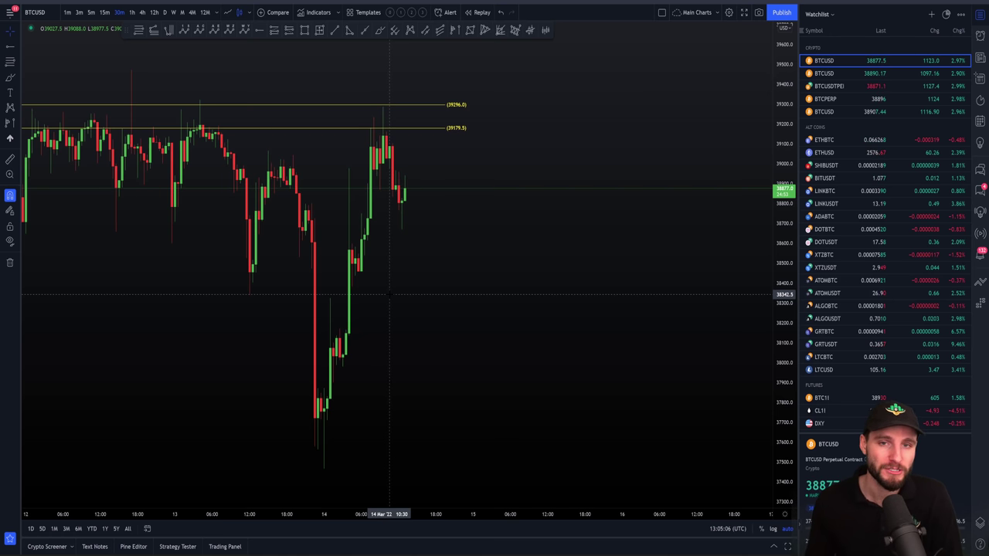
scroll(388, 294, down, 2)
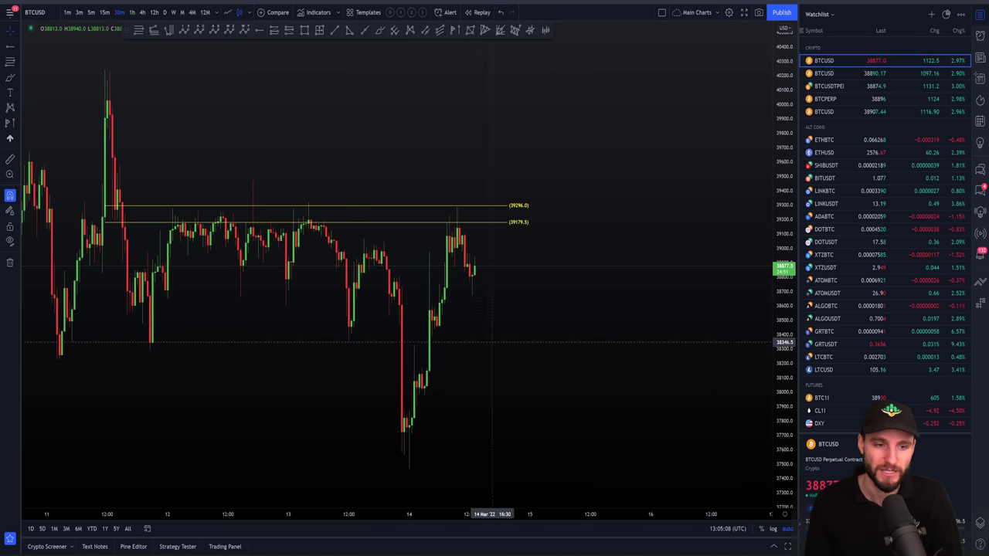
Step: Switch to Discord, close the enlarged volume profile chart in general-chat and return to the BTCUSD chart in TradingView
key(alt+Tab)
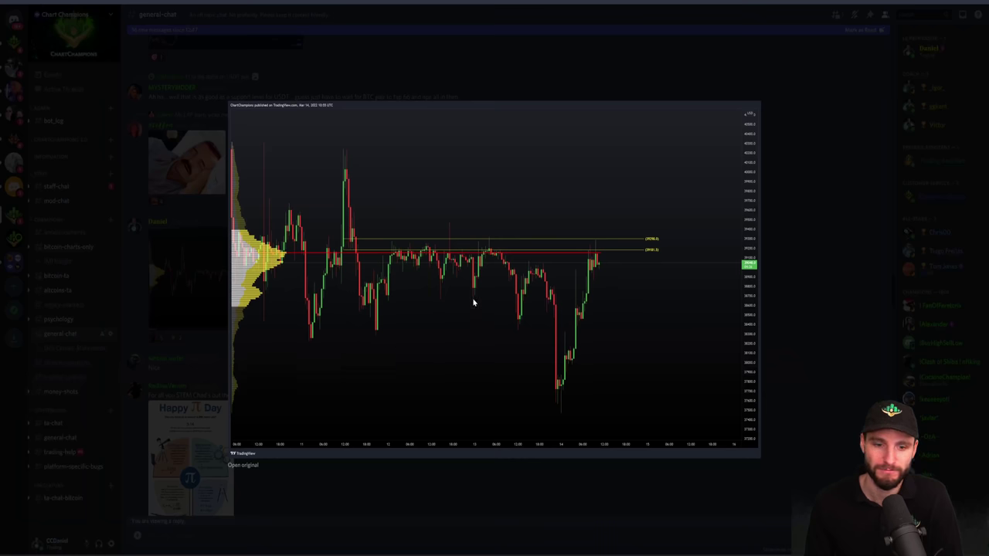
click(777, 229)
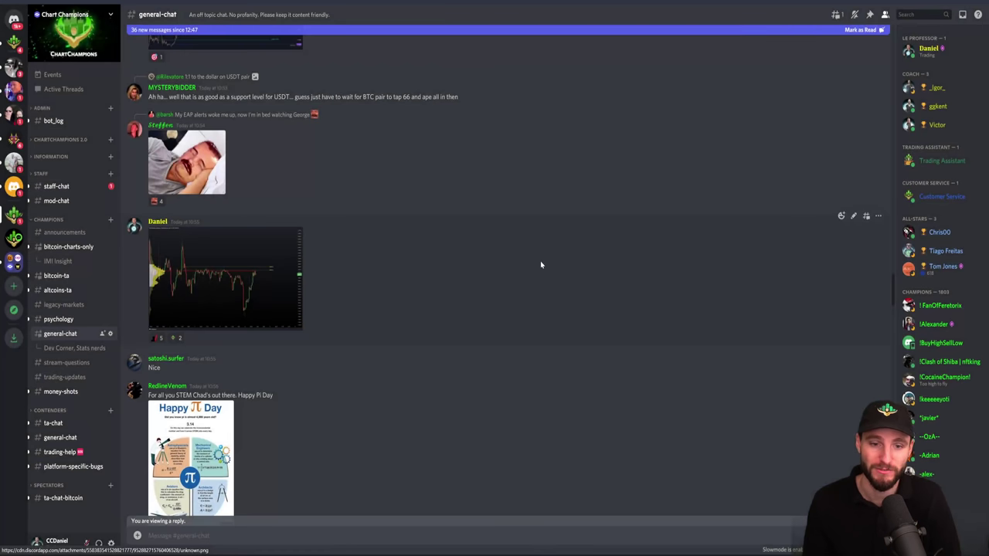
key(alt+Tab)
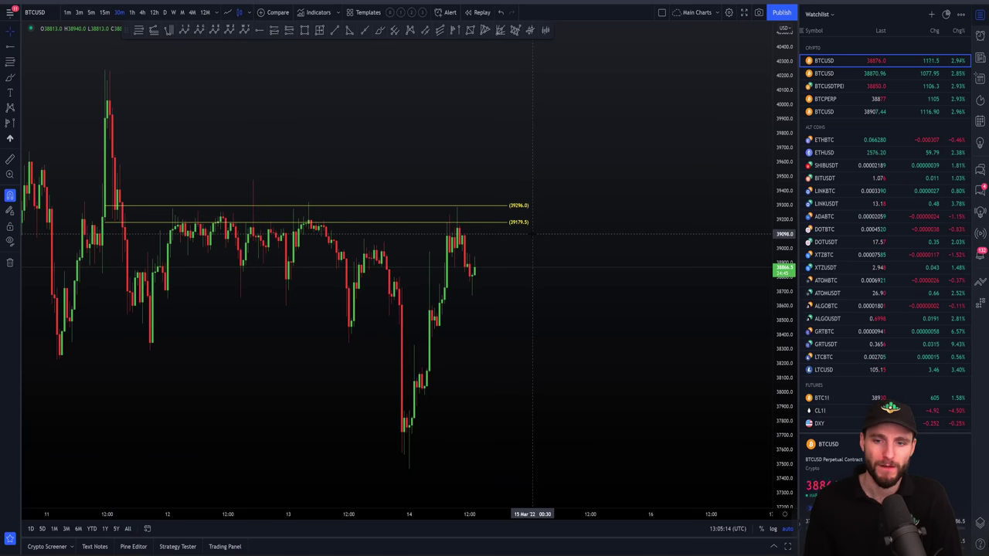